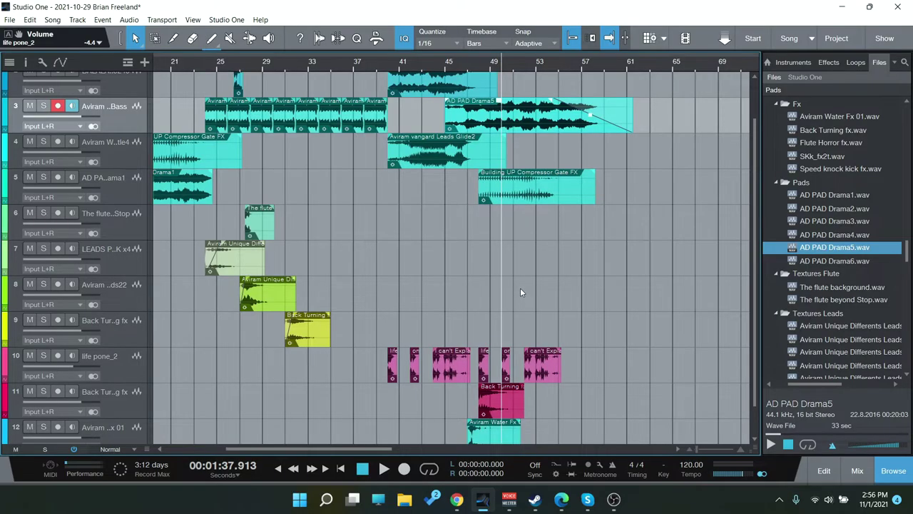
# Widen the file browser and look through the sample folders of the DreaMelodic Happy Dream Track Pack.
pyautogui.scroll(2, 847, 273)
pyautogui.scroll(6, 848, 268)
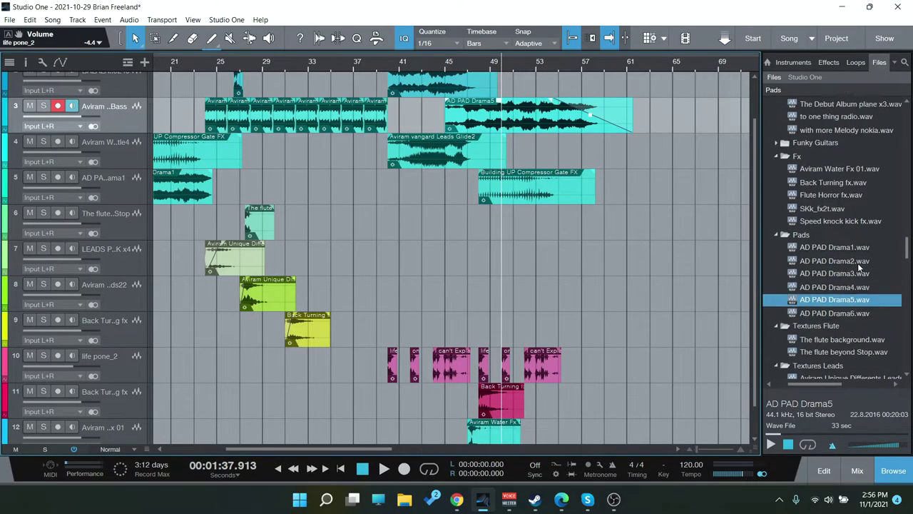
pyautogui.scroll(1, 856, 257)
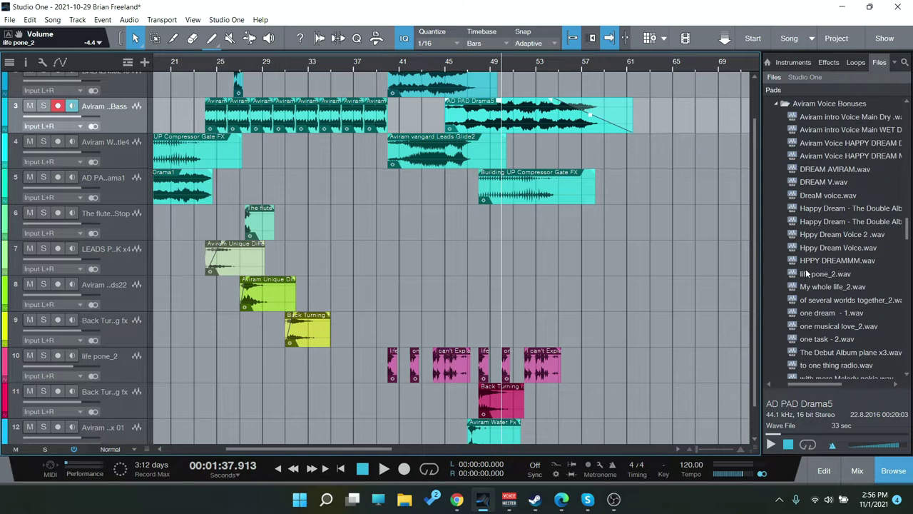
pyautogui.moveTo(761, 248); pyautogui.dragTo(628, 250)
pyautogui.scroll(5, 742, 248)
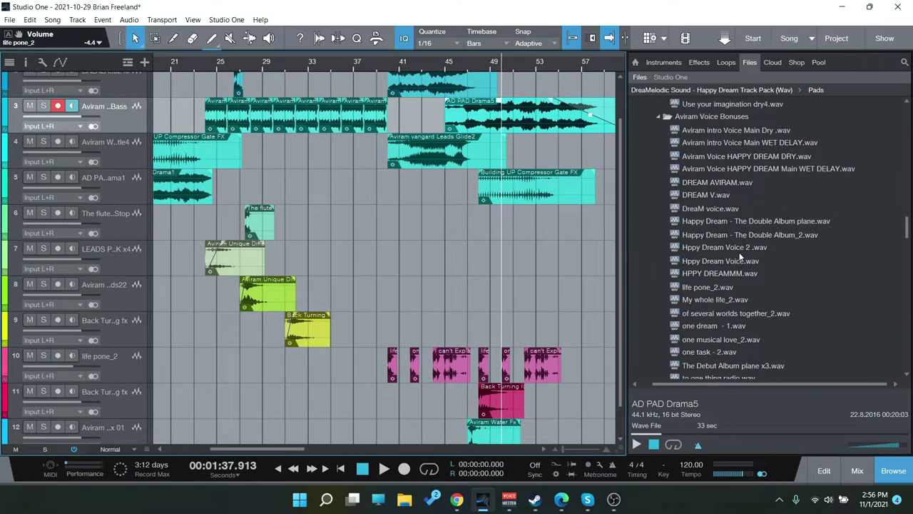
pyautogui.scroll(8, 743, 268)
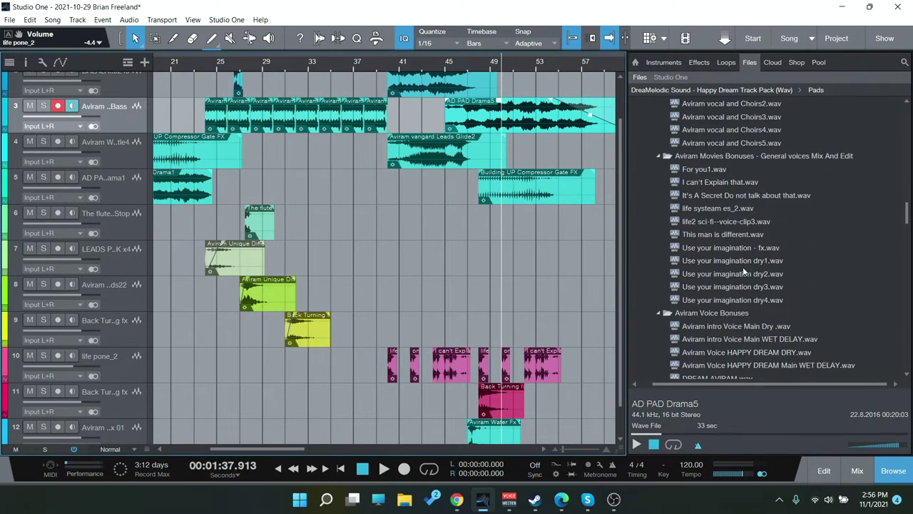
pyautogui.scroll(2, 744, 269)
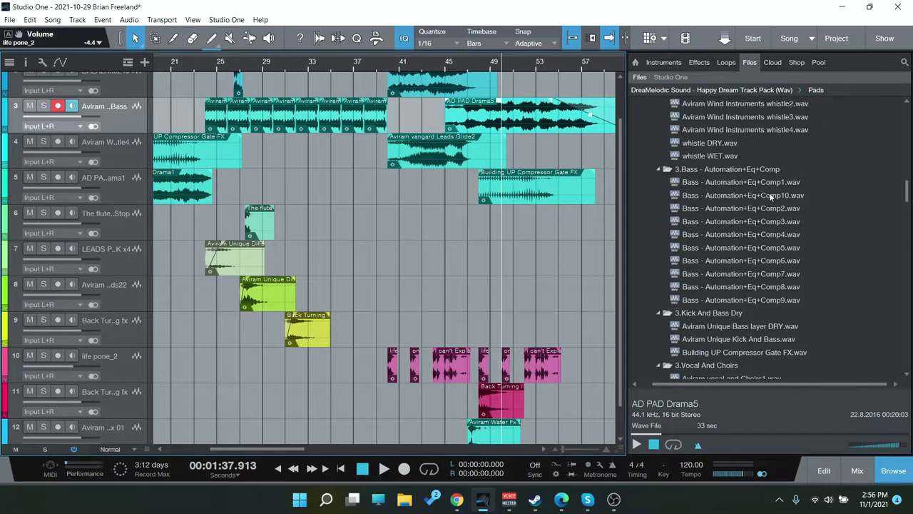
pyautogui.scroll(7, 770, 228)
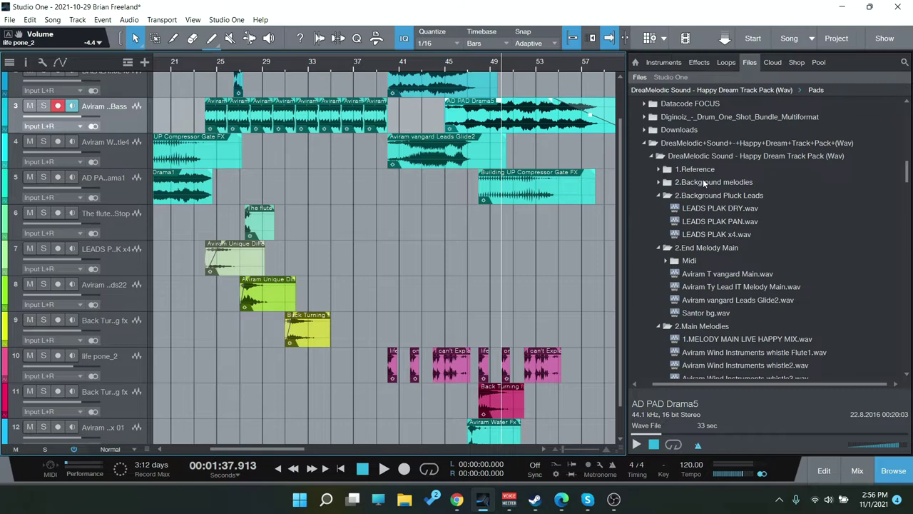
# Look inside the 1.Reference folder, collapse it, and expand the 2.Background melodies folder.
pyautogui.doubleClick(696, 169)
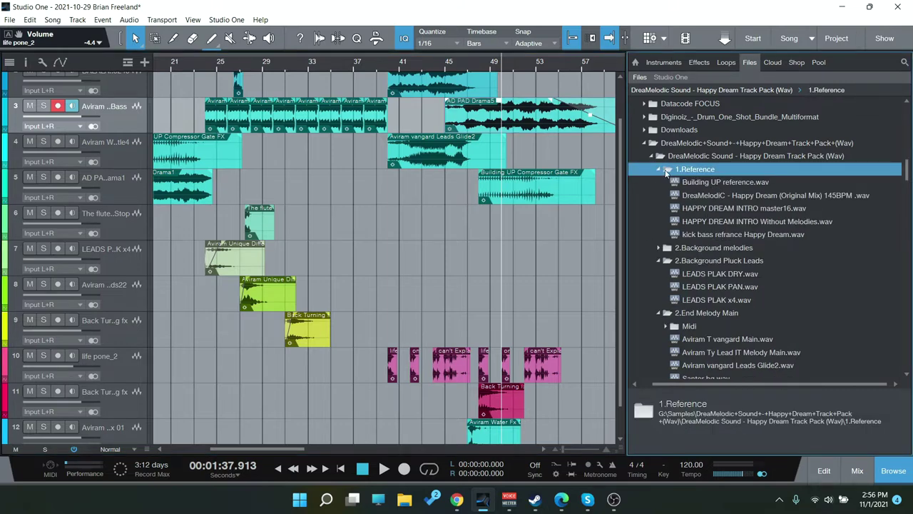
pyautogui.click(665, 172)
pyautogui.doubleClick(666, 184)
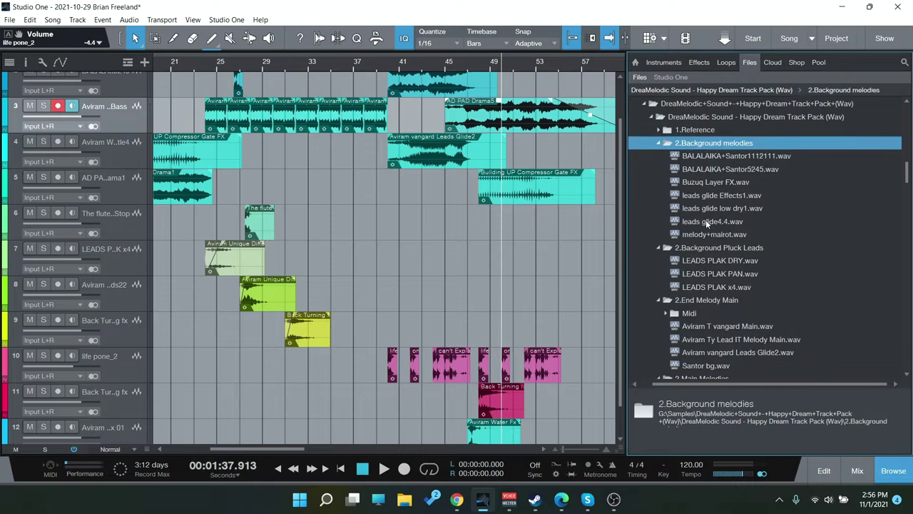
pyautogui.scroll(-1, 713, 228)
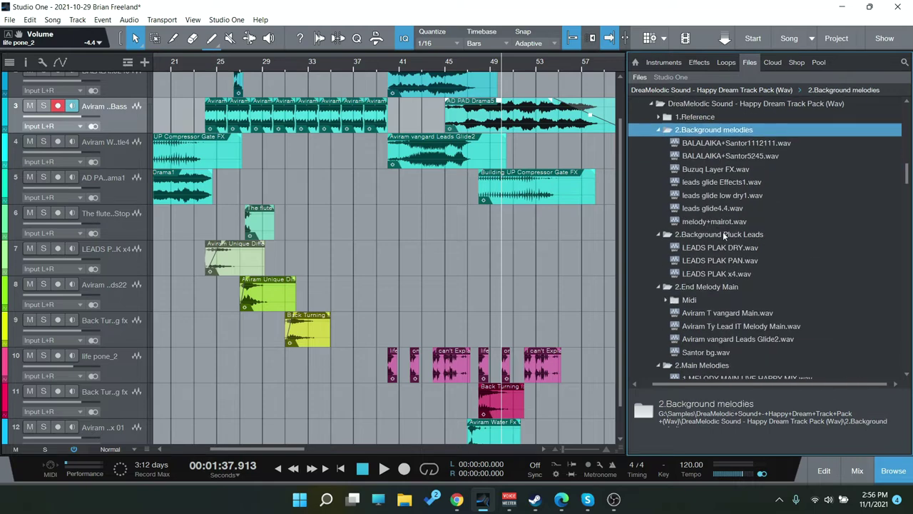
# Preview BALALAIKA+Santor5245.wav from the background melodies while looking over the other folders, and stop the preview.
pyautogui.click(720, 156)
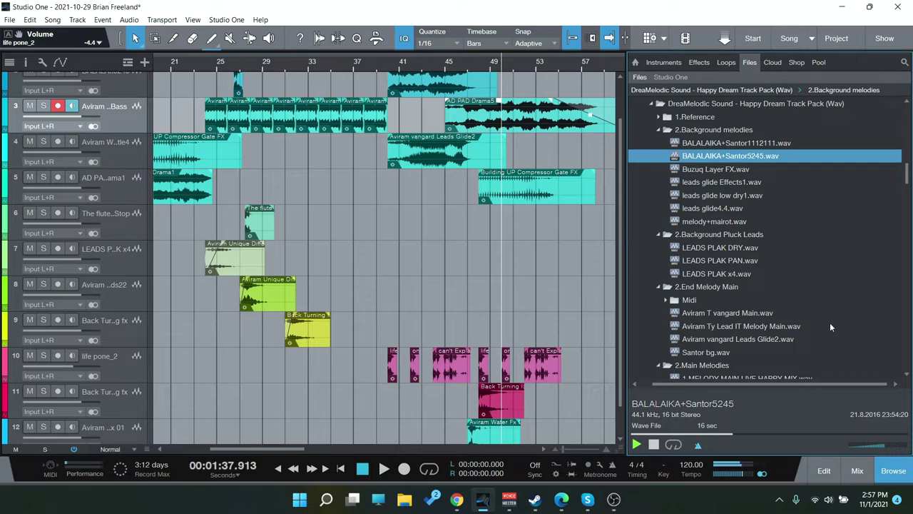
pyautogui.scroll(-2, 828, 316)
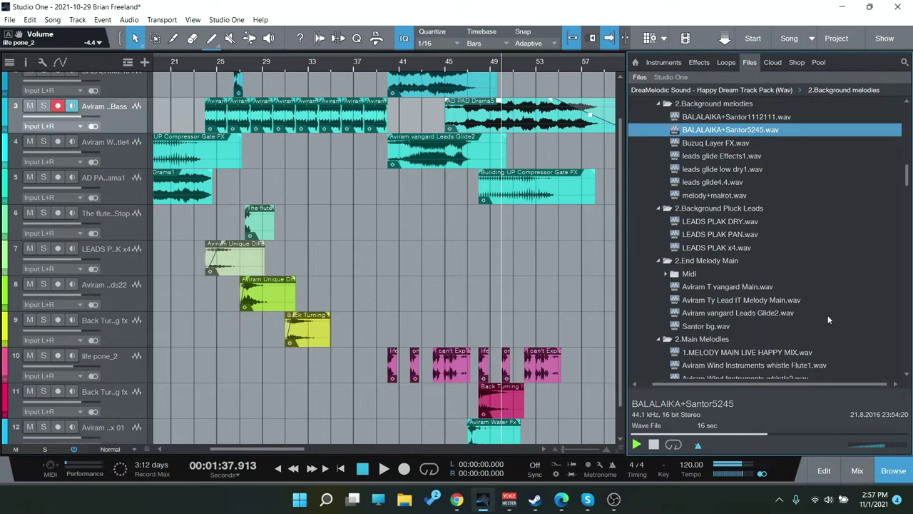
pyautogui.scroll(-6, 828, 319)
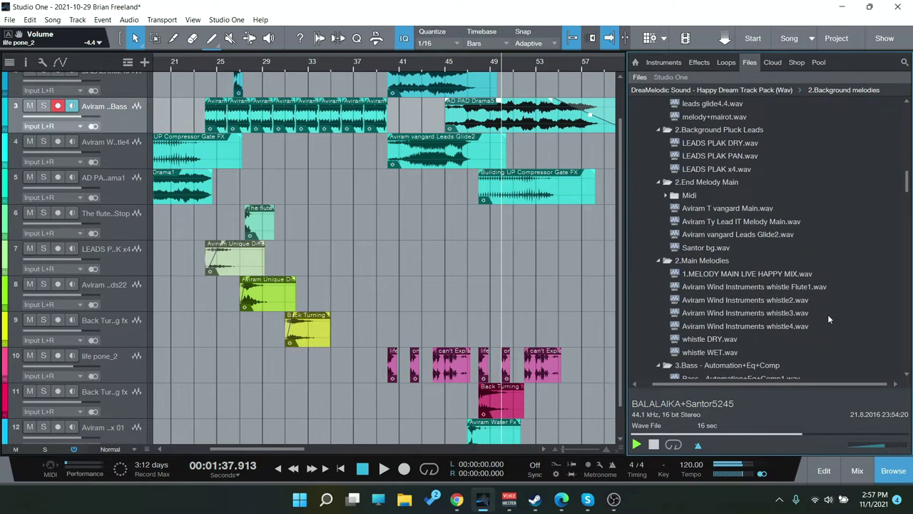
pyautogui.click(653, 446)
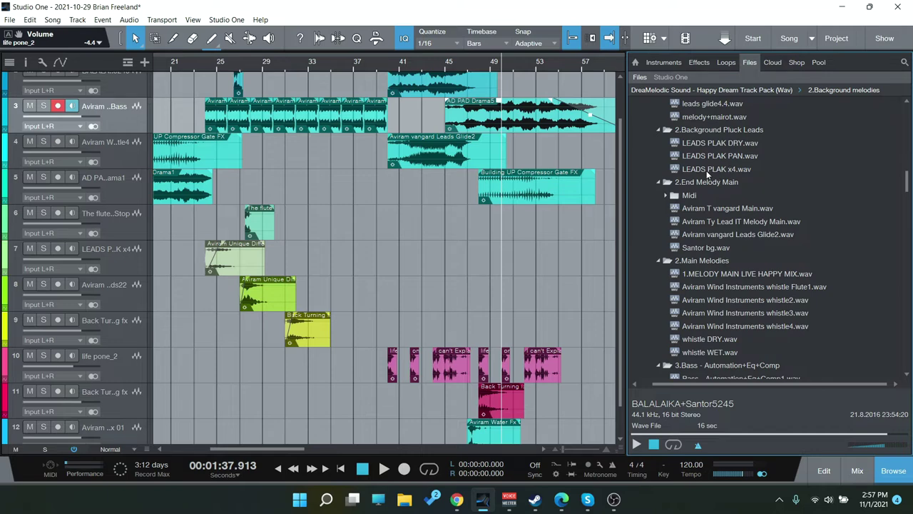
# Preview LEADS PLAK PAN.wav from the pluck leads and Aviram vangard Leads Glide2.wav from the end melodies.
pyautogui.scroll(1, 708, 174)
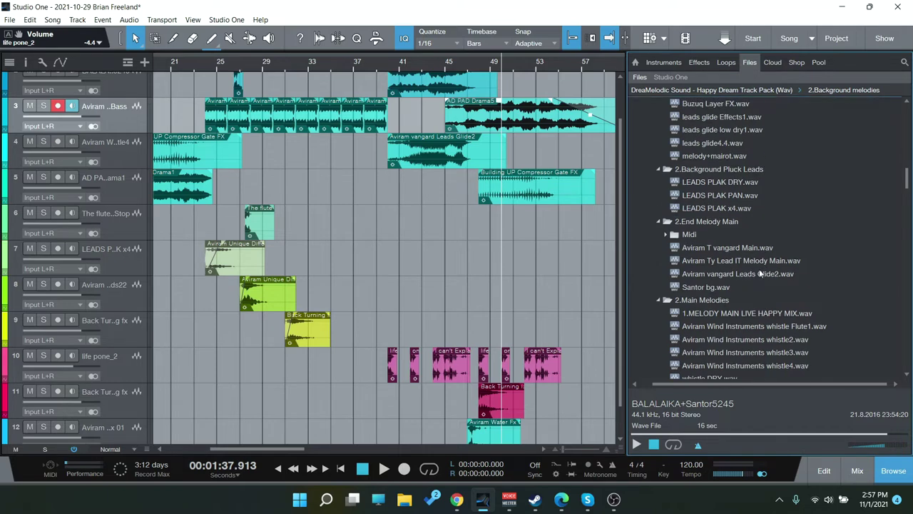
pyautogui.click(711, 196)
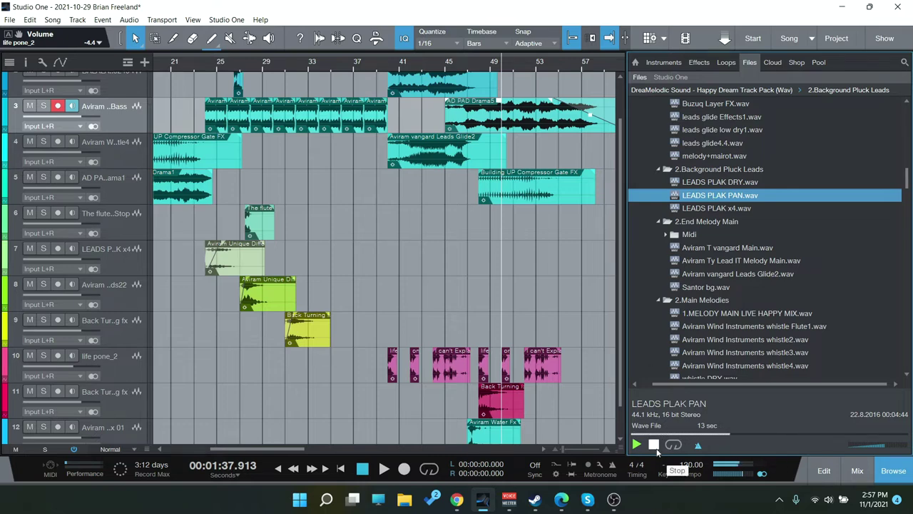
pyautogui.click(737, 274)
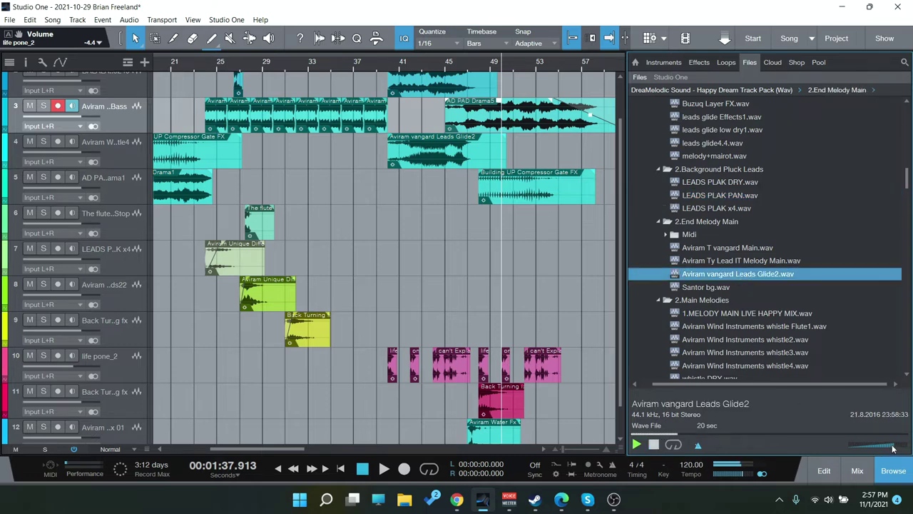
# Preview Aviram Wind Instruments whistle2.wav, Aviram Unique Kick And Bass.wav and Aviram vocal and Choirs2.wav.
pyautogui.scroll(-2, 753, 309)
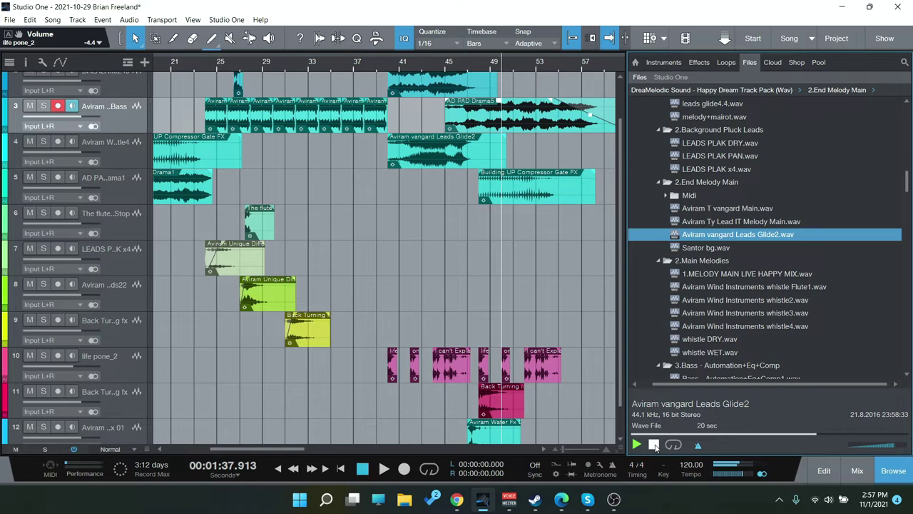
pyautogui.click(756, 303)
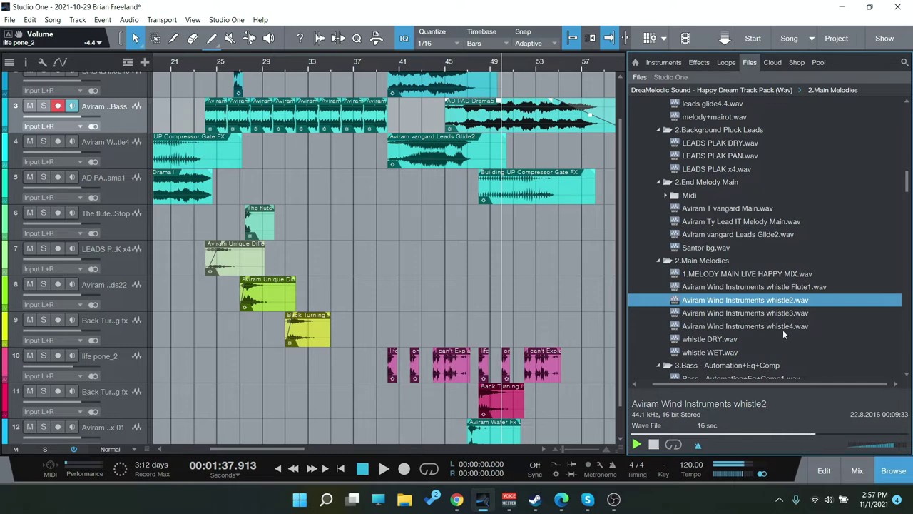
pyautogui.scroll(-5, 782, 330)
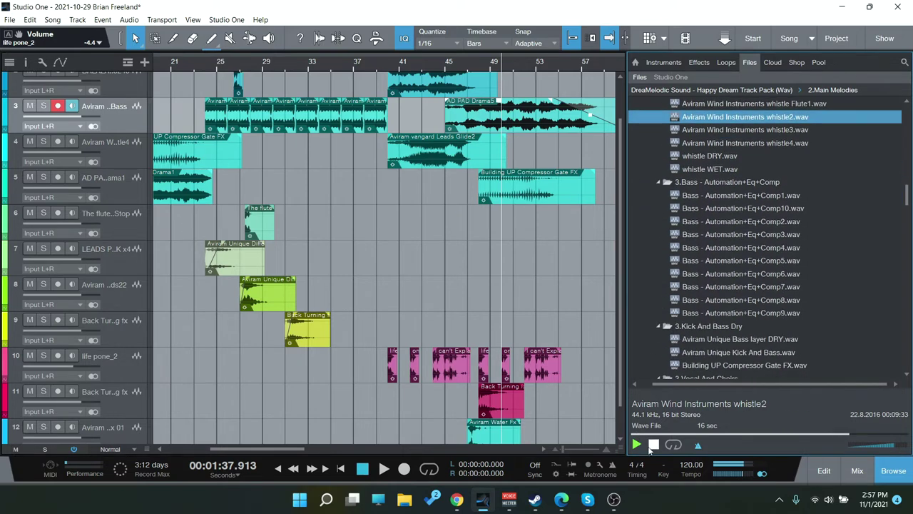
pyautogui.click(731, 351)
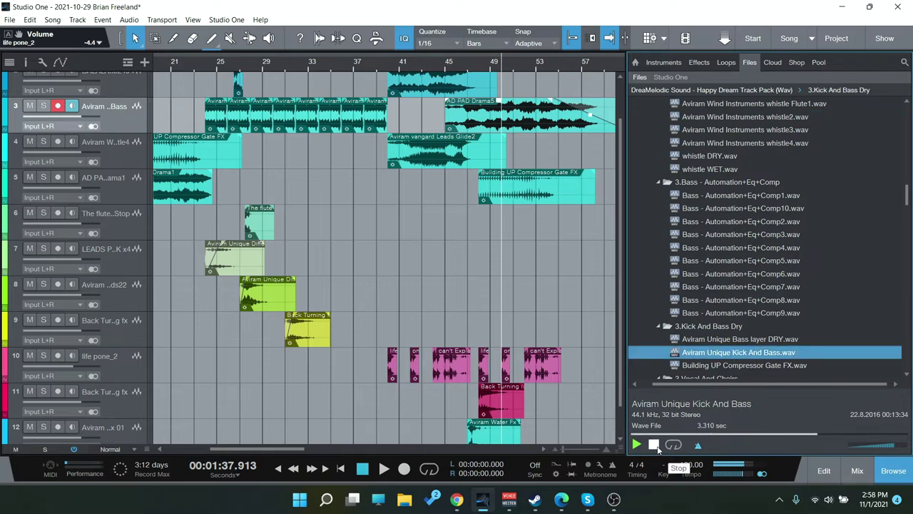
pyautogui.scroll(-5, 785, 245)
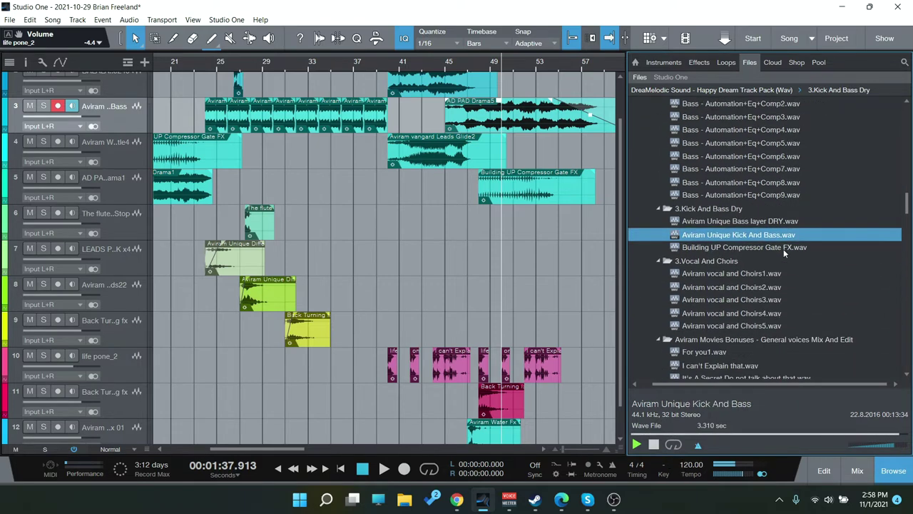
pyautogui.click(750, 279)
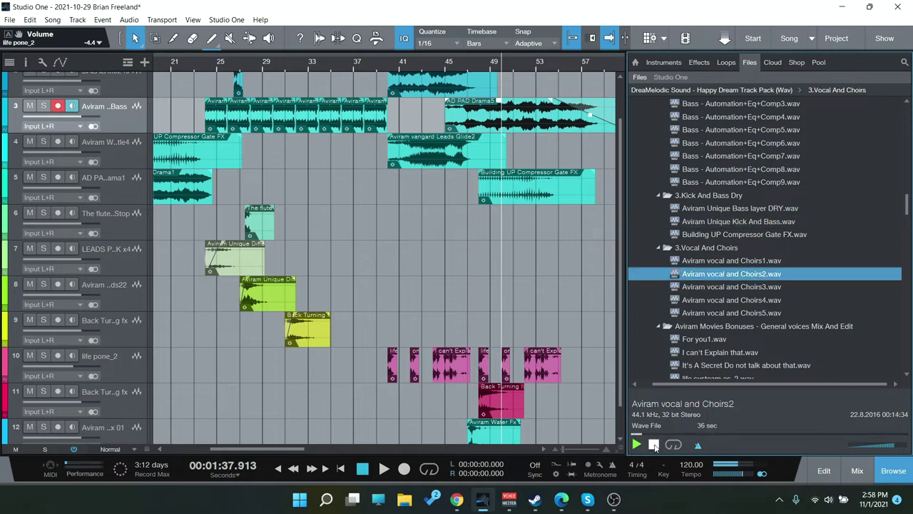
# Preview Use your imagination dry1.wav and Use your imagination - fx.wav from the movie bonuses, and stop the preview.
pyautogui.scroll(-3, 749, 294)
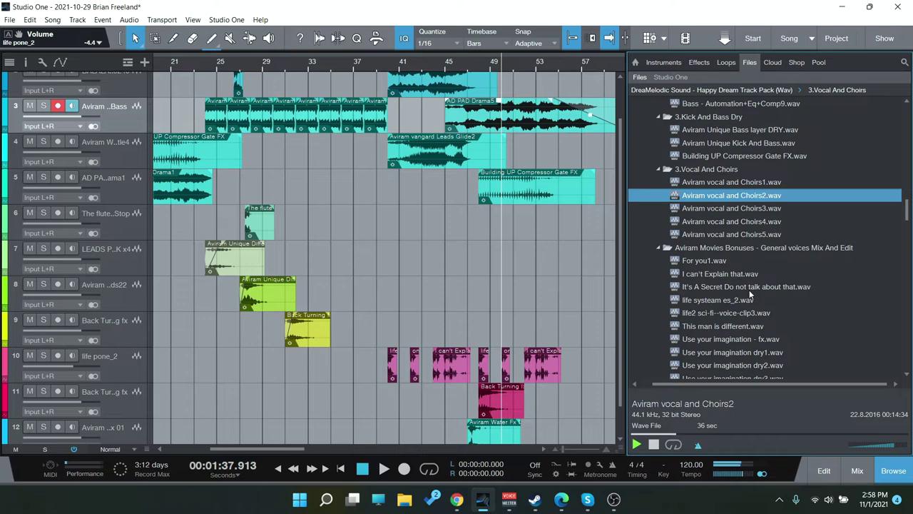
pyautogui.scroll(-1, 750, 294)
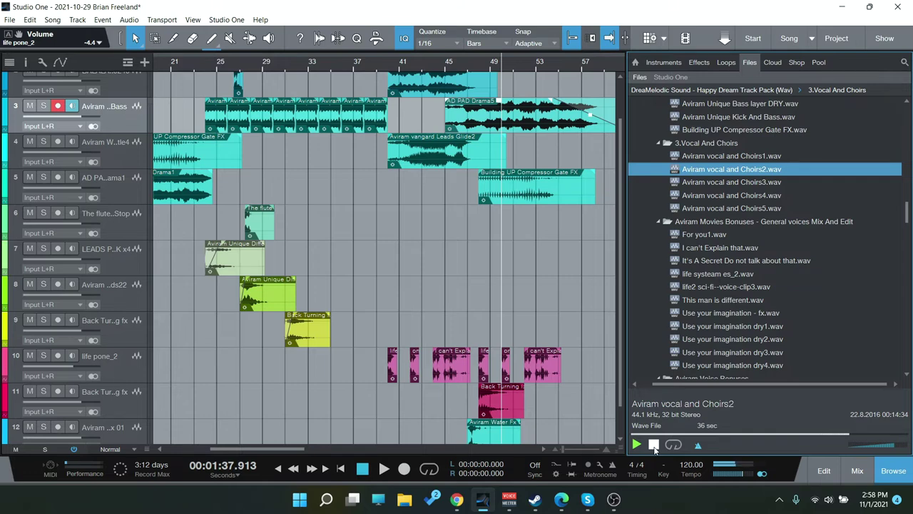
pyautogui.click(737, 326)
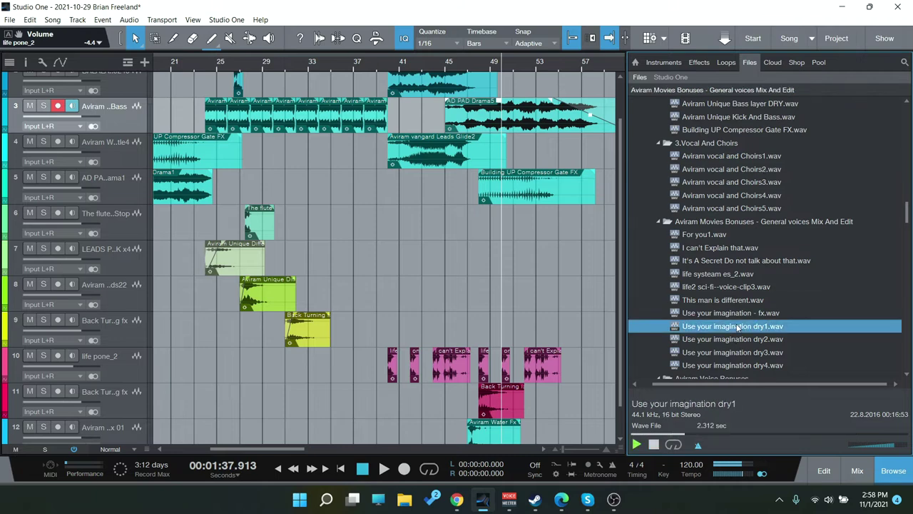
pyautogui.click(735, 315)
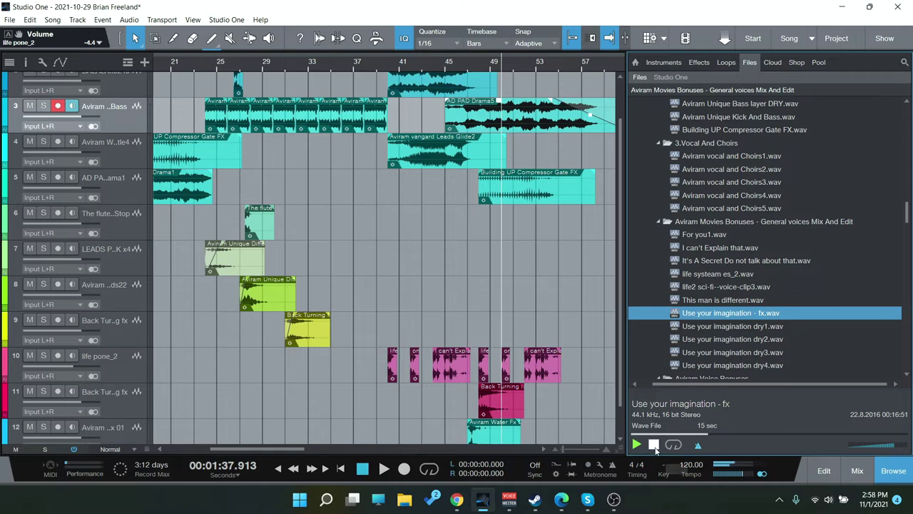
pyautogui.click(654, 446)
# Preview DREAM AVIRAM.wav and HPPY DREAMMM.wav from the Aviram Voice Bonuses folder.
pyautogui.scroll(-1, 800, 335)
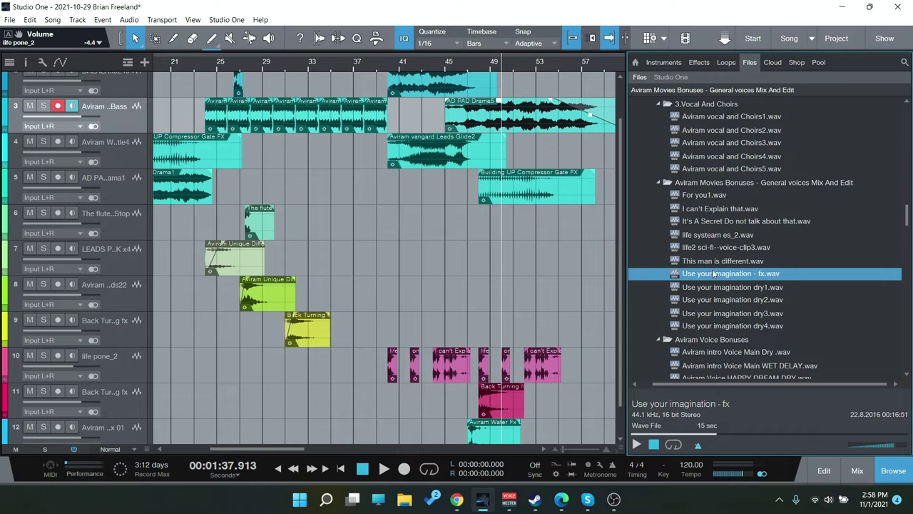
pyautogui.scroll(-1, 733, 272)
pyautogui.scroll(-2, 743, 247)
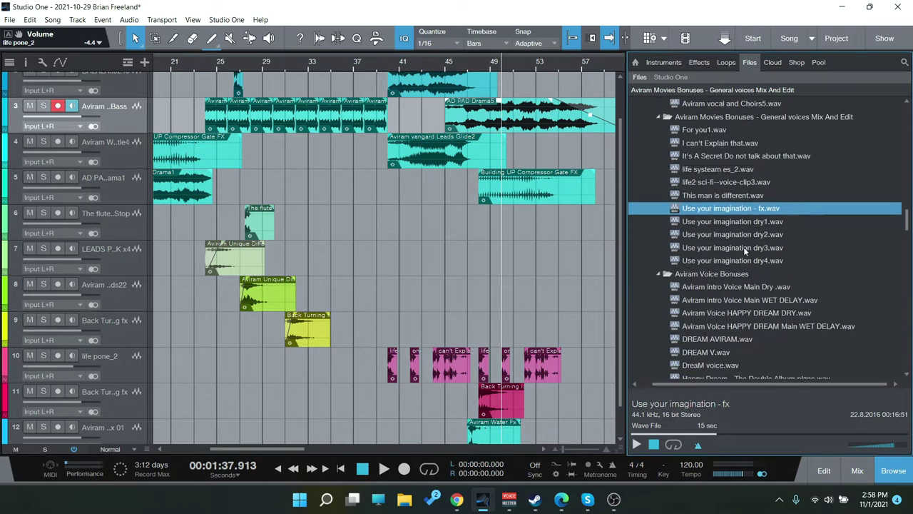
pyautogui.scroll(-1, 747, 335)
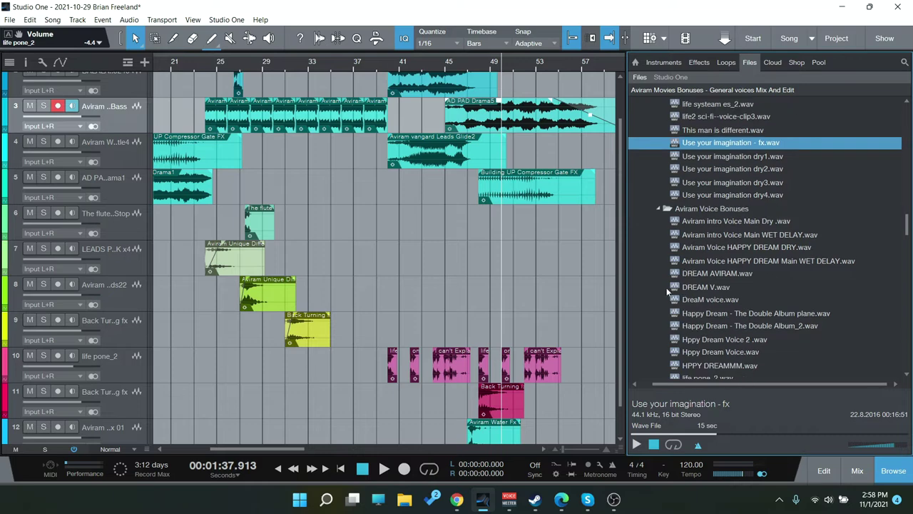
pyautogui.click(716, 275)
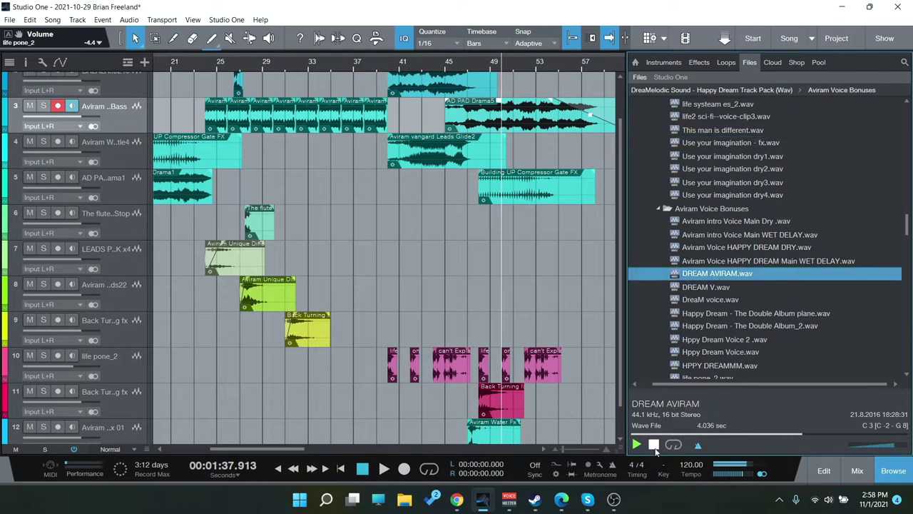
pyautogui.scroll(-1, 747, 341)
pyautogui.click(742, 326)
# Hide the file browser and play the song from the beginning.
pyautogui.click(277, 469)
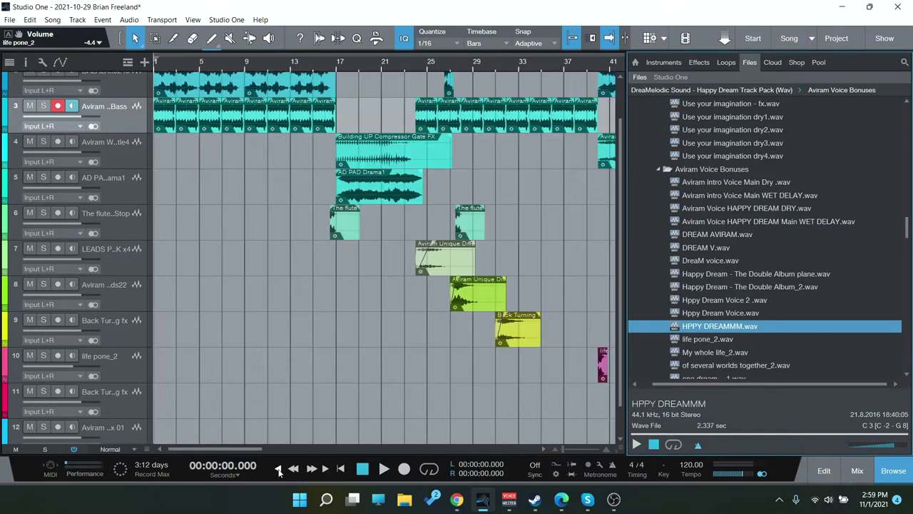
pyautogui.click(891, 467)
pyautogui.scroll(-1, 372, 364)
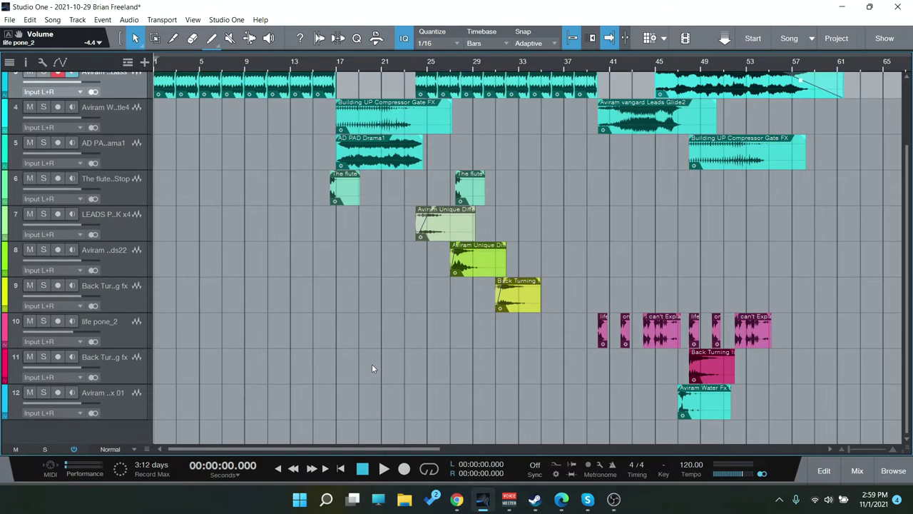
pyautogui.scroll(3, 369, 363)
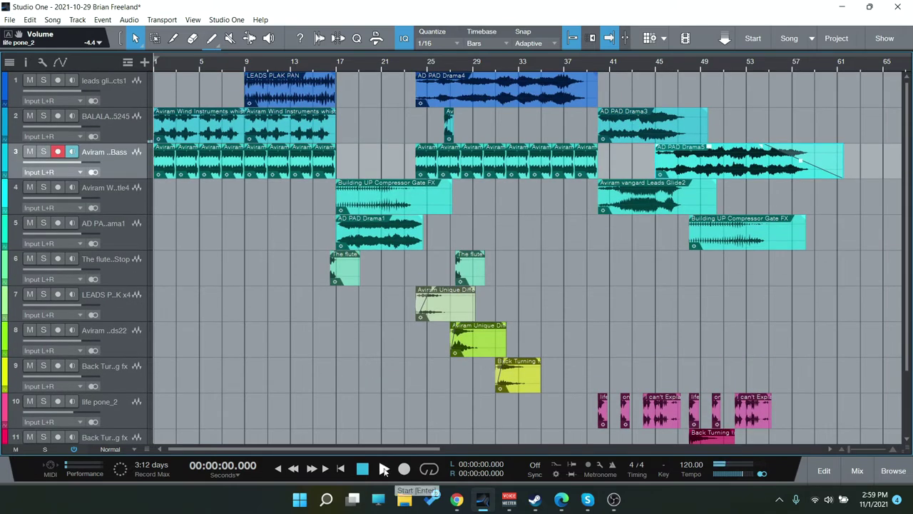
pyautogui.press('space')
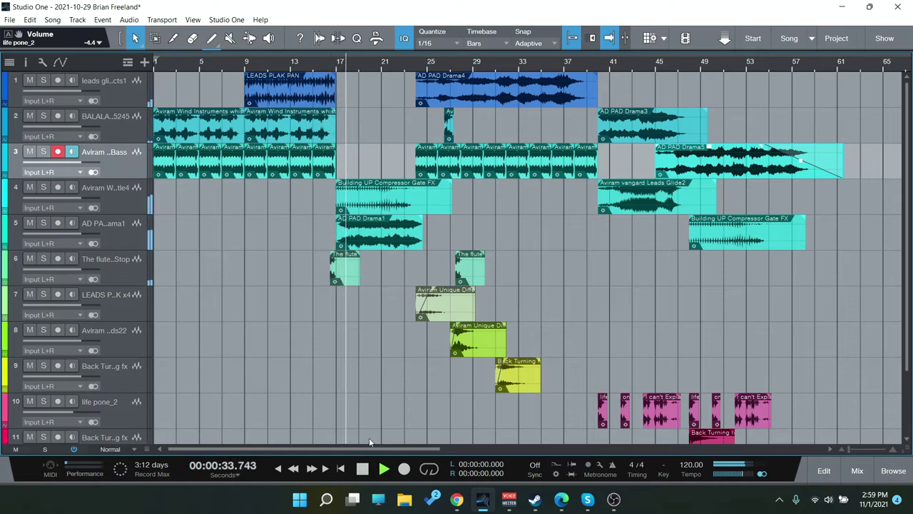
# Set the track height to Small and follow the arrangement past bar 40 during playback.
pyautogui.hotkey('shift', 'w')
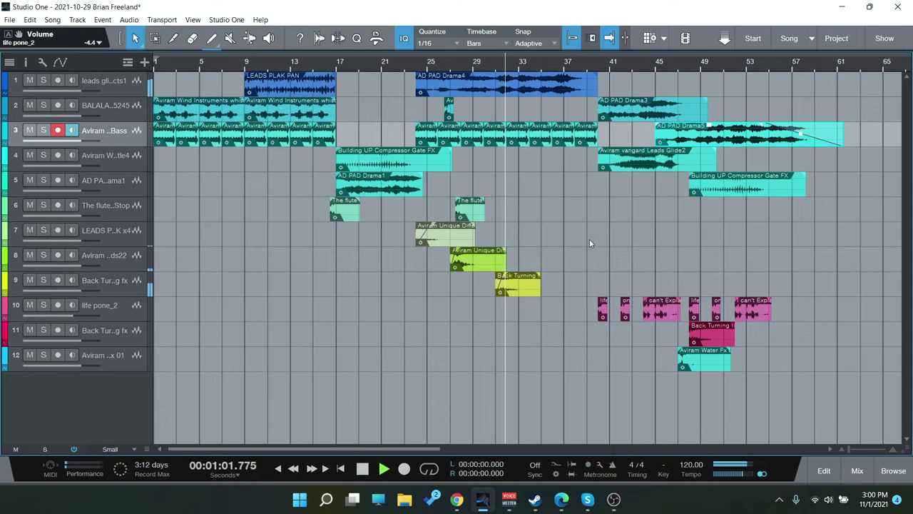
pyautogui.click(432, 447)
pyautogui.moveTo(432, 447); pyautogui.dragTo(468, 447)
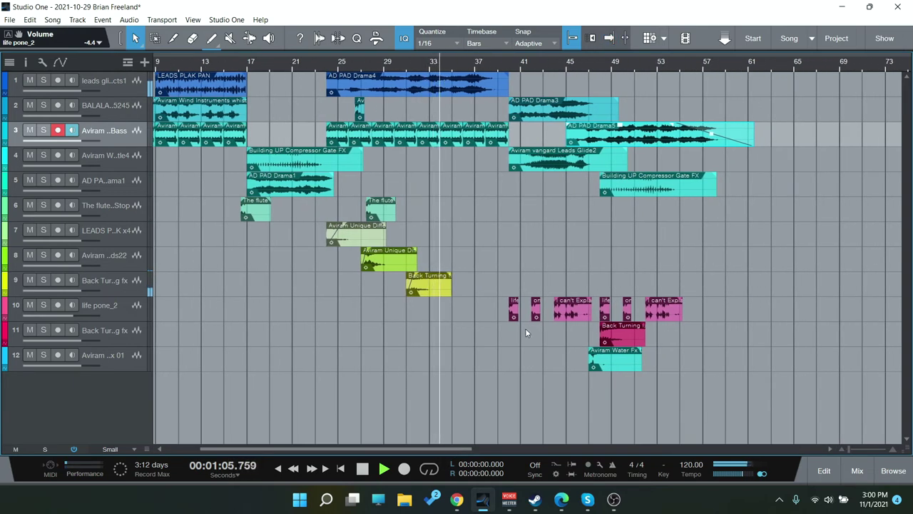
pyautogui.hotkey('shift', 'e')
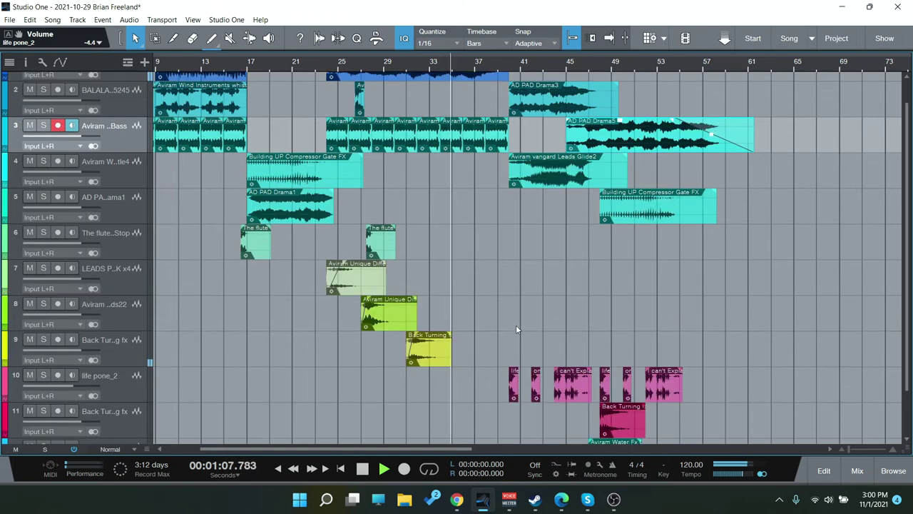
pyautogui.hotkey('shift', 'e')
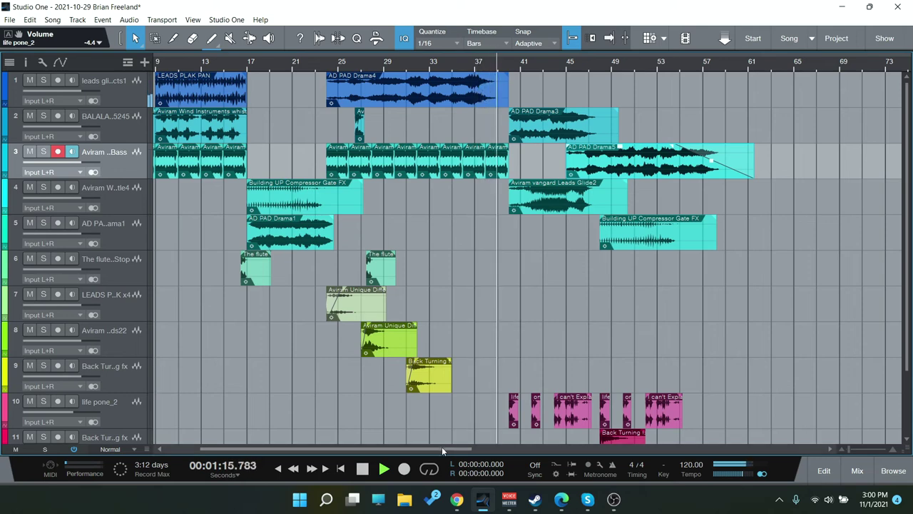
pyautogui.moveTo(442, 446); pyautogui.dragTo(500, 450)
pyautogui.scroll(-2, 518, 329)
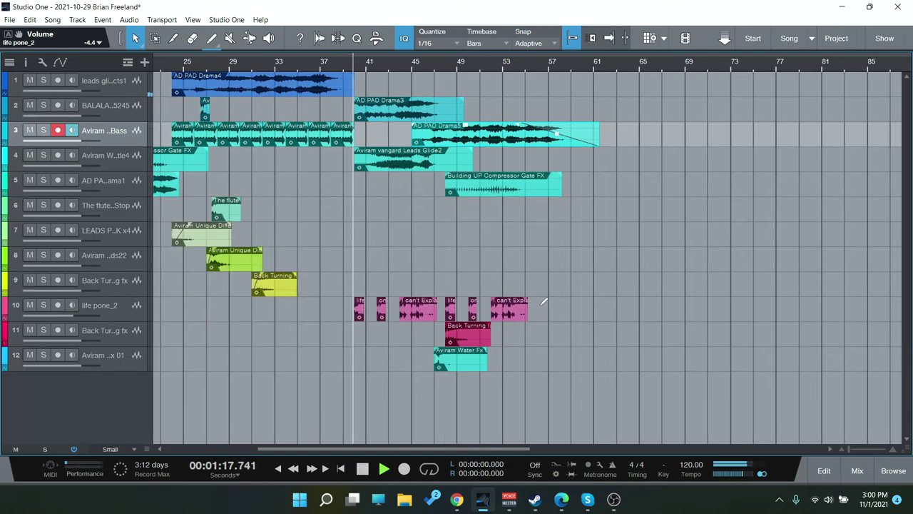
pyautogui.scroll(2, 387, 302)
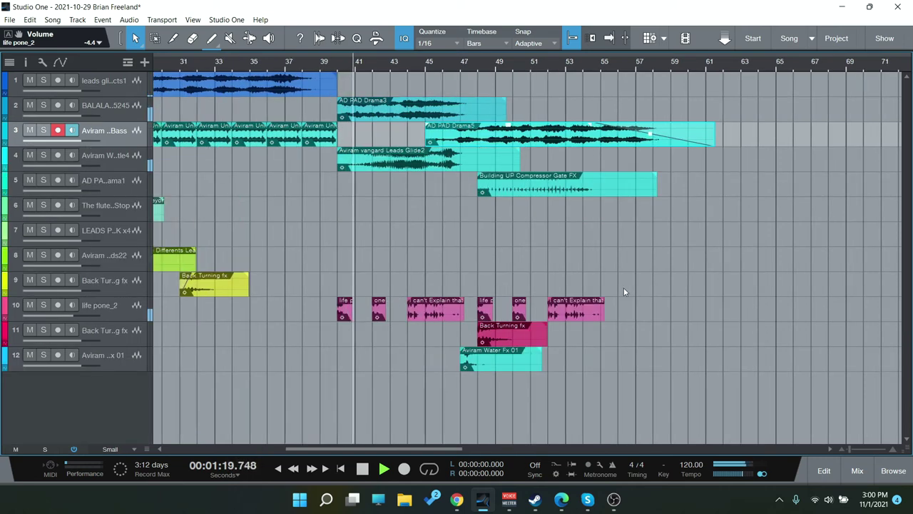